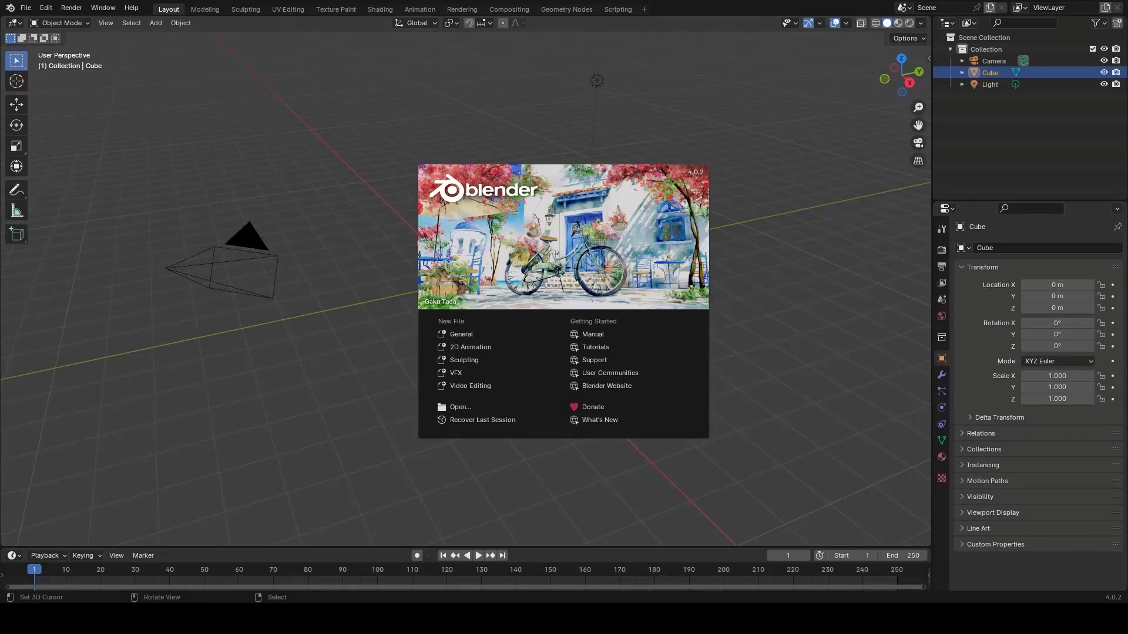
# Dismiss the splash screen, place the 3D cursor on the grid between the camera and the cube, and deselect all objects
pyautogui.click(371, 262)
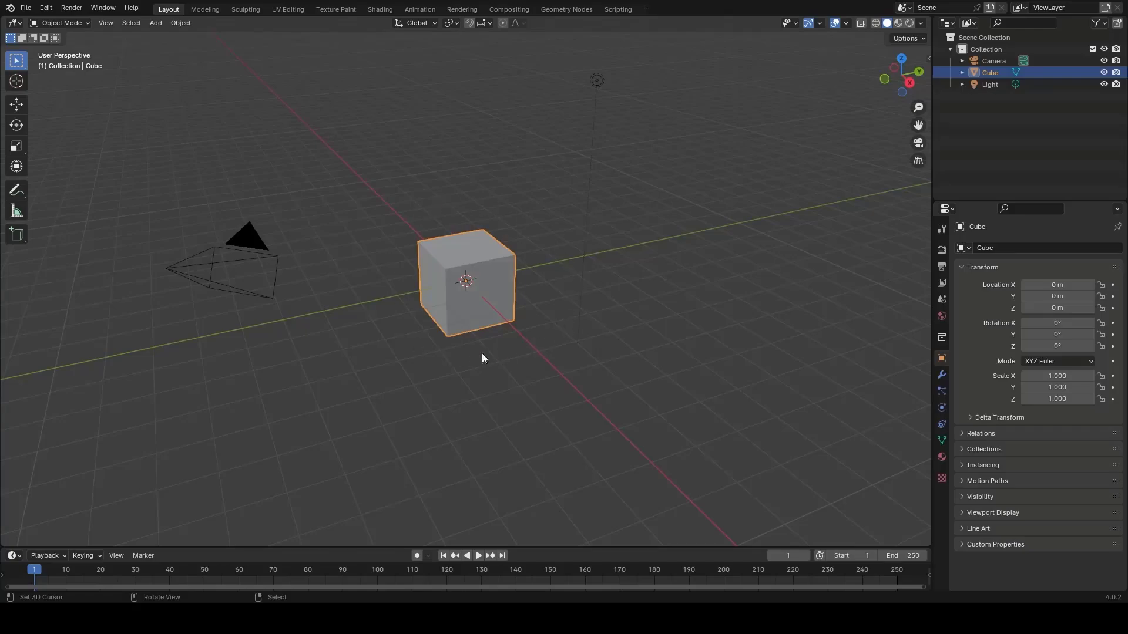
pyautogui.moveTo(716, 61); pyautogui.dragTo(178, 410)
pyautogui.click(343, 369)
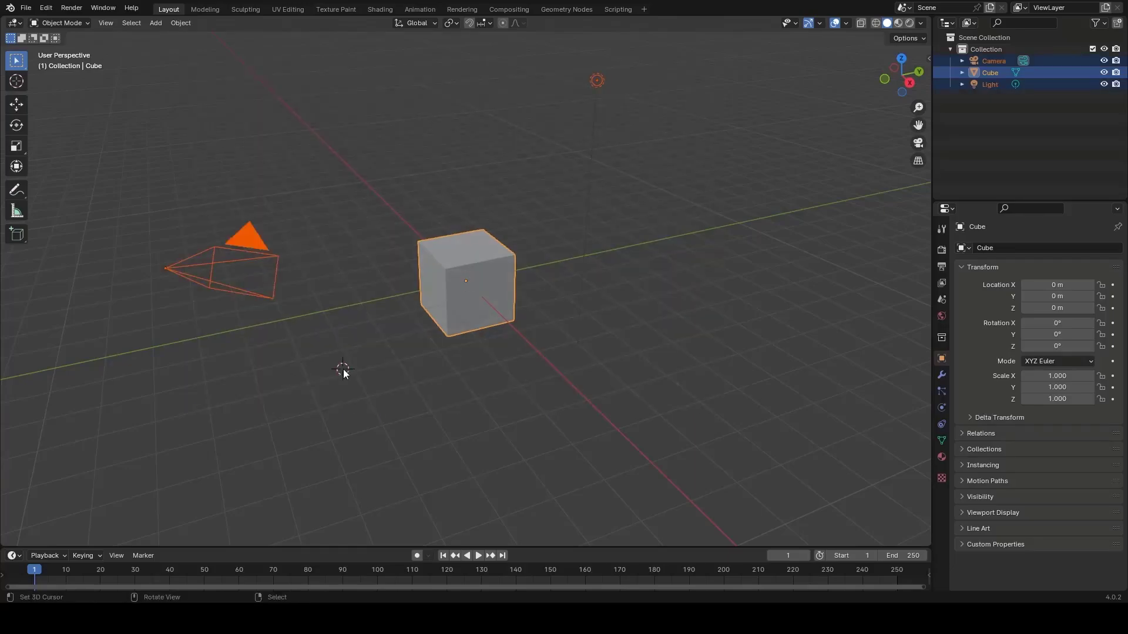
pyautogui.rightClick(346, 348)
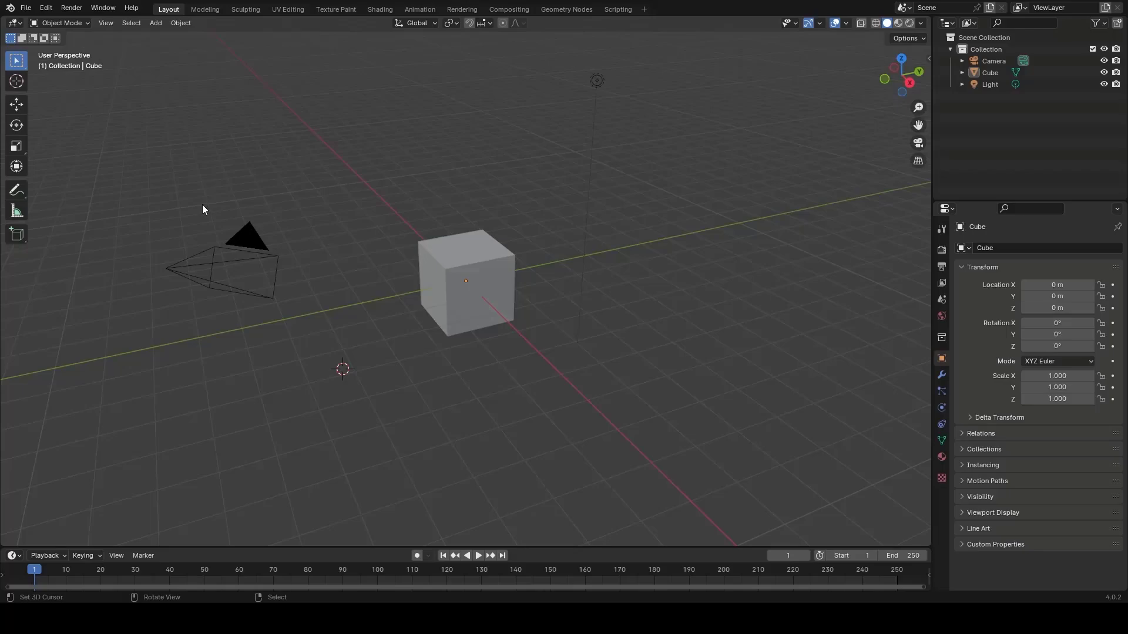
pyautogui.click(27, 9)
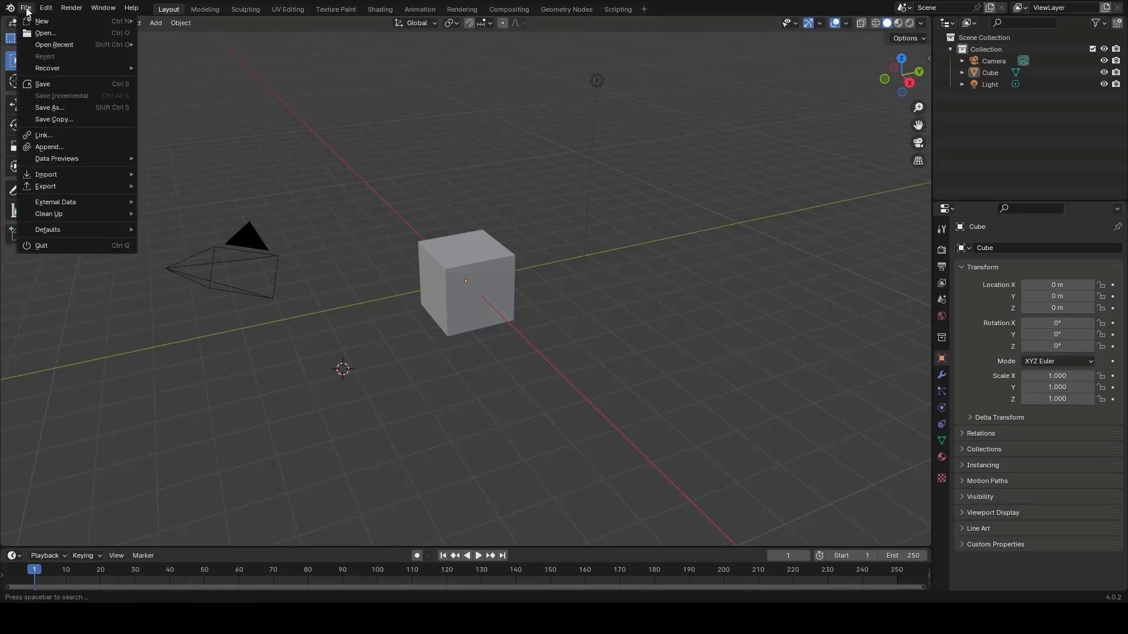
pyautogui.moveTo(47, 12)
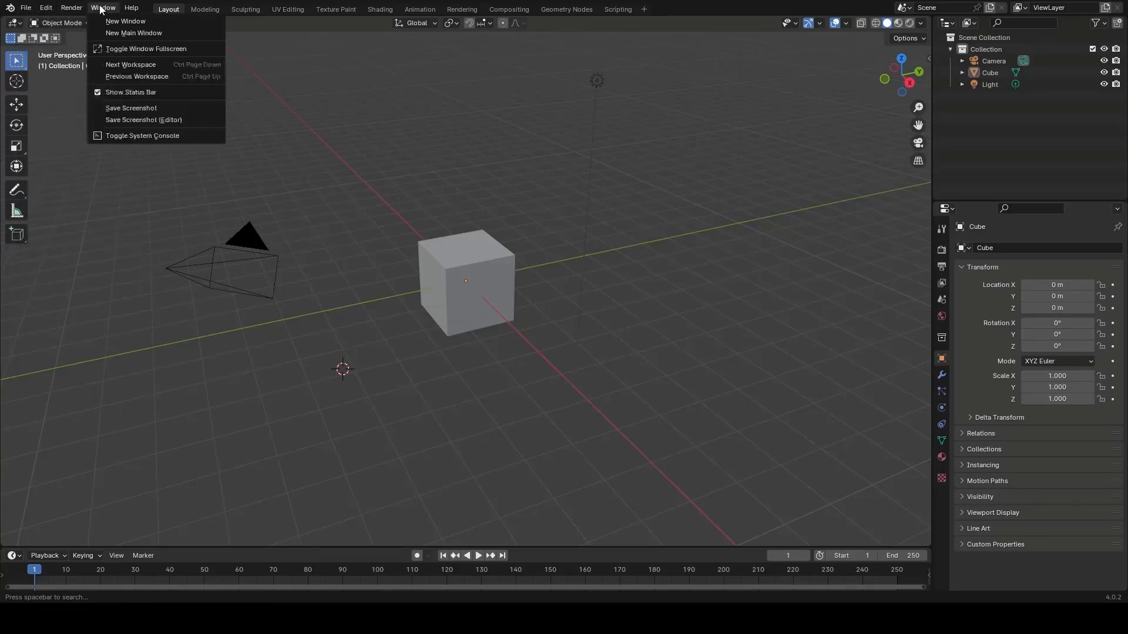
pyautogui.moveTo(137, 9)
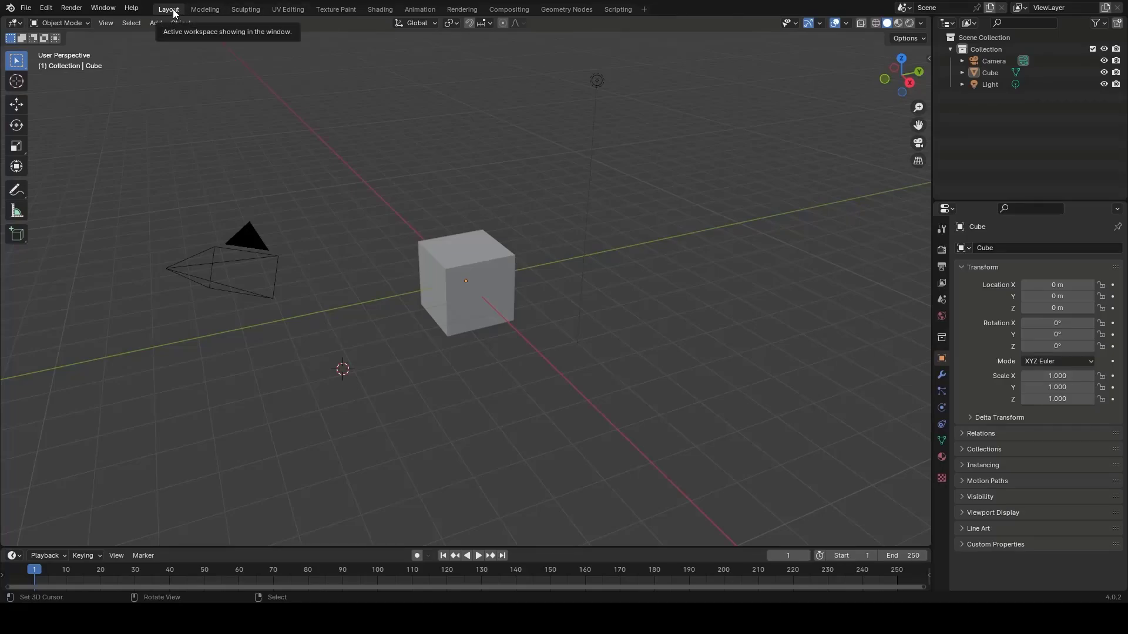
# Look at the Modeling and Sculpting workspaces and return to the Layout workspace
pyautogui.click(204, 9)
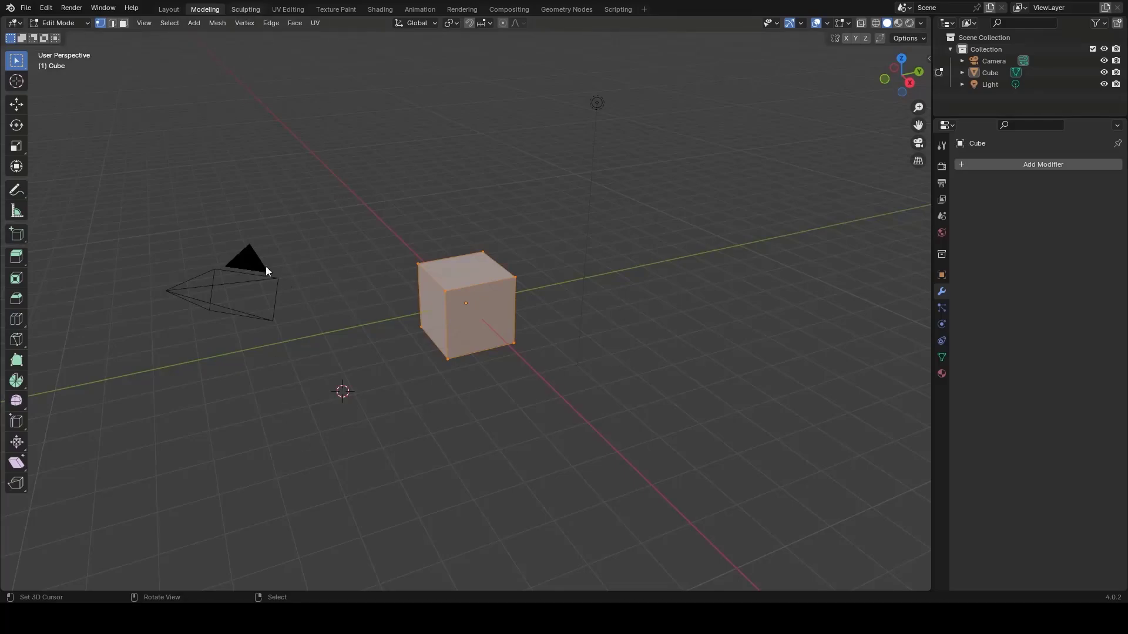
pyautogui.hotkey('ctrl', 'pagedown')
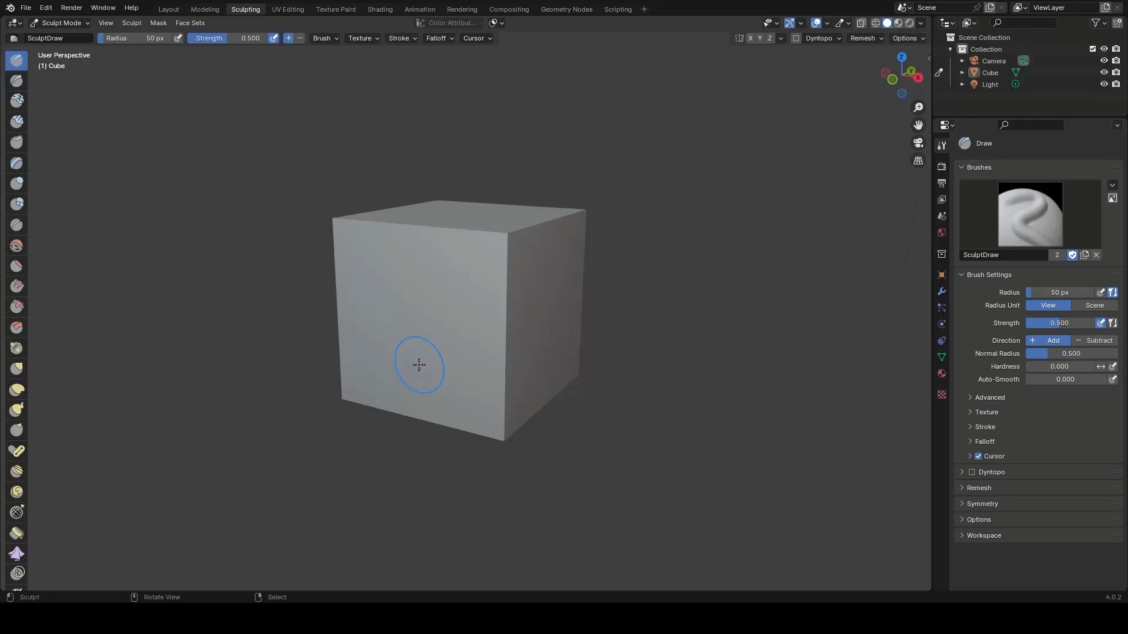
pyautogui.click(169, 9)
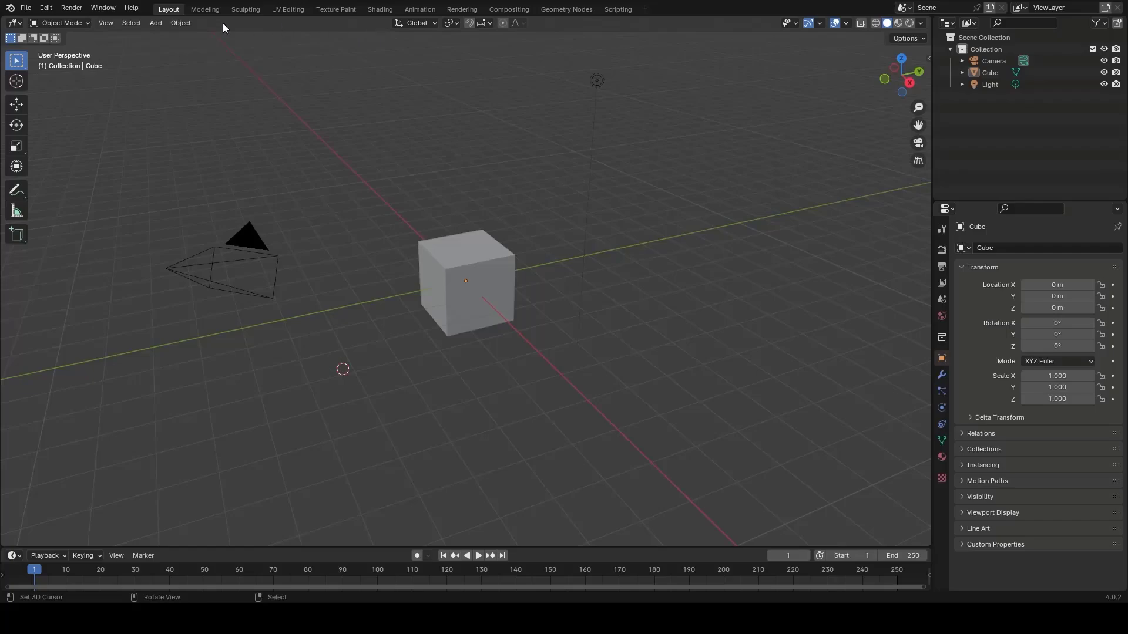
# Examine the viewport's header commands and the editor types available for the Outliner and Properties areas
pyautogui.click(107, 23)
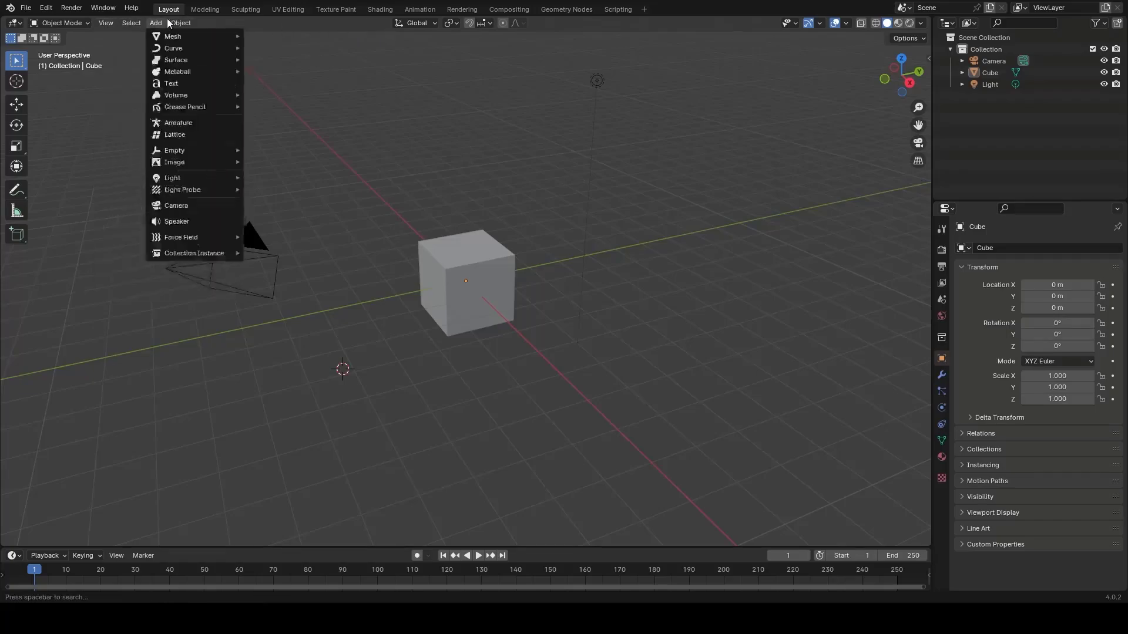
pyautogui.click(13, 22)
pyautogui.click(13, 23)
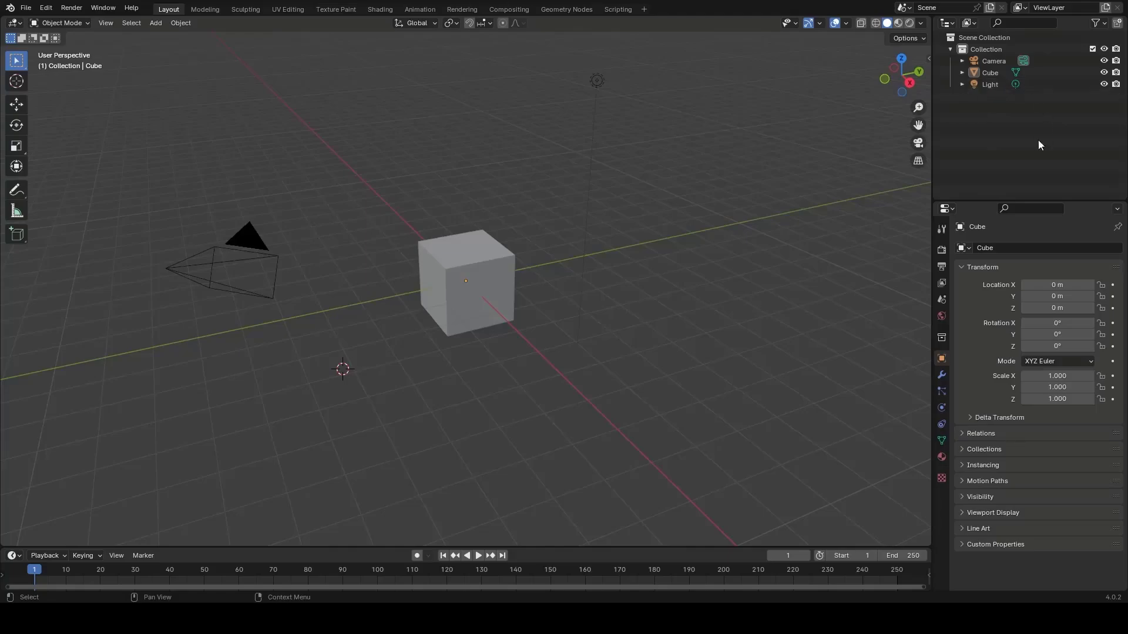
pyautogui.click(948, 23)
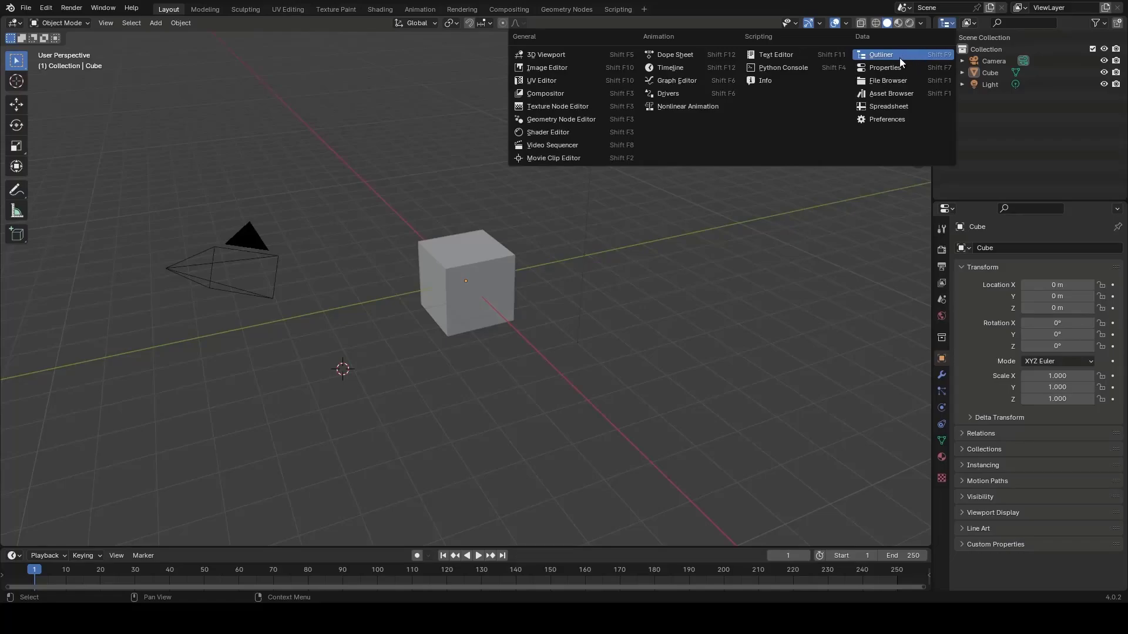
pyautogui.click(945, 25)
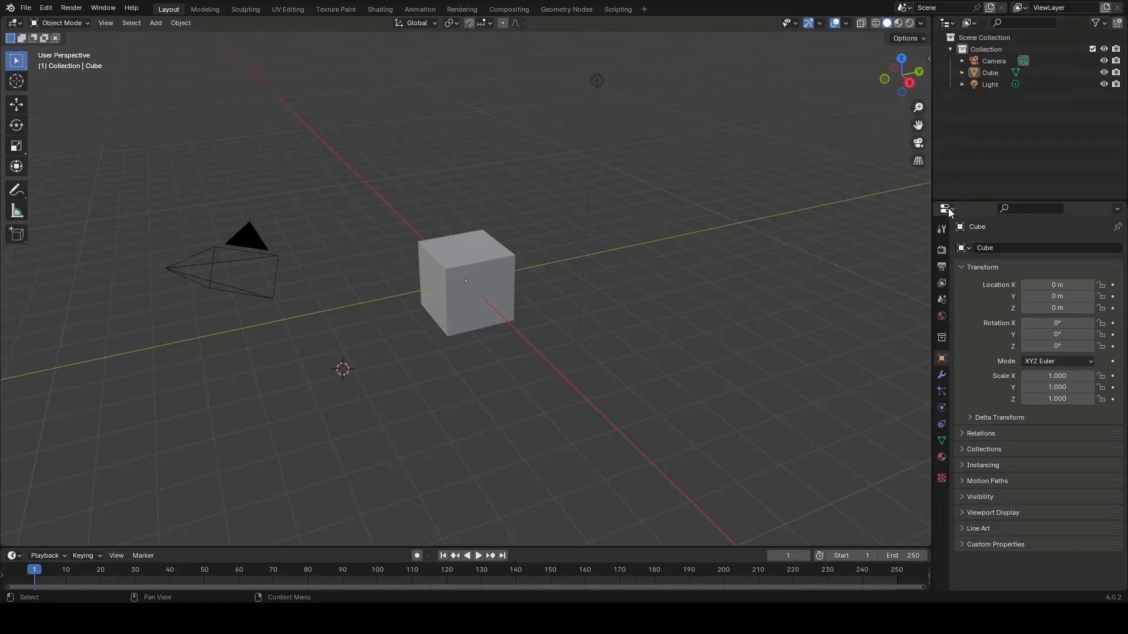
pyautogui.click(950, 24)
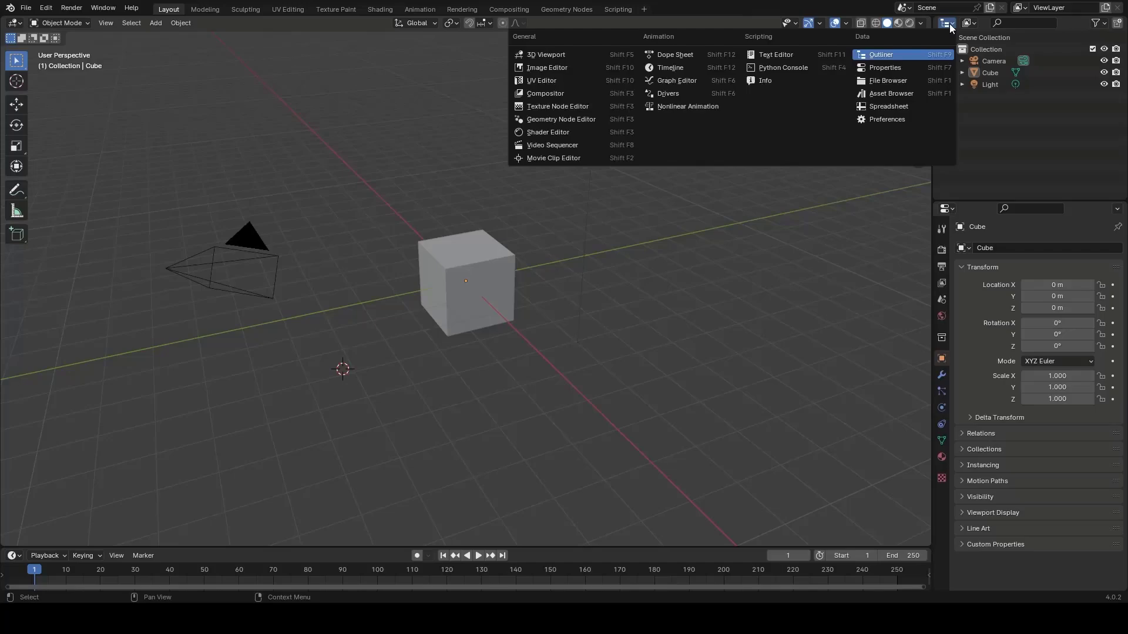
pyautogui.click(949, 23)
pyautogui.click(947, 208)
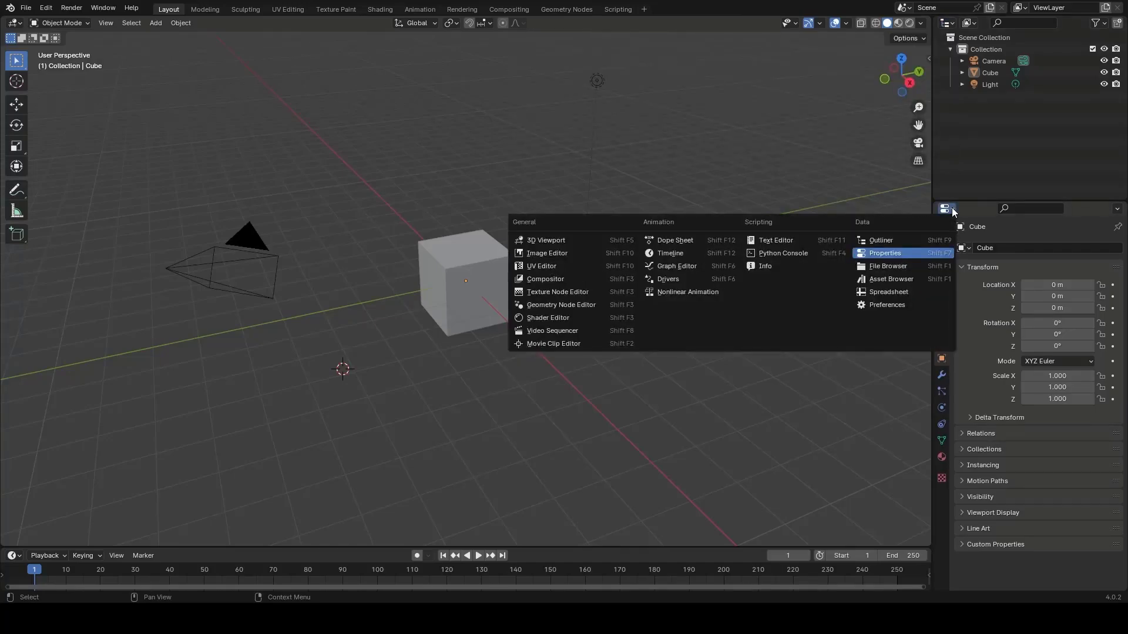
pyautogui.click(947, 208)
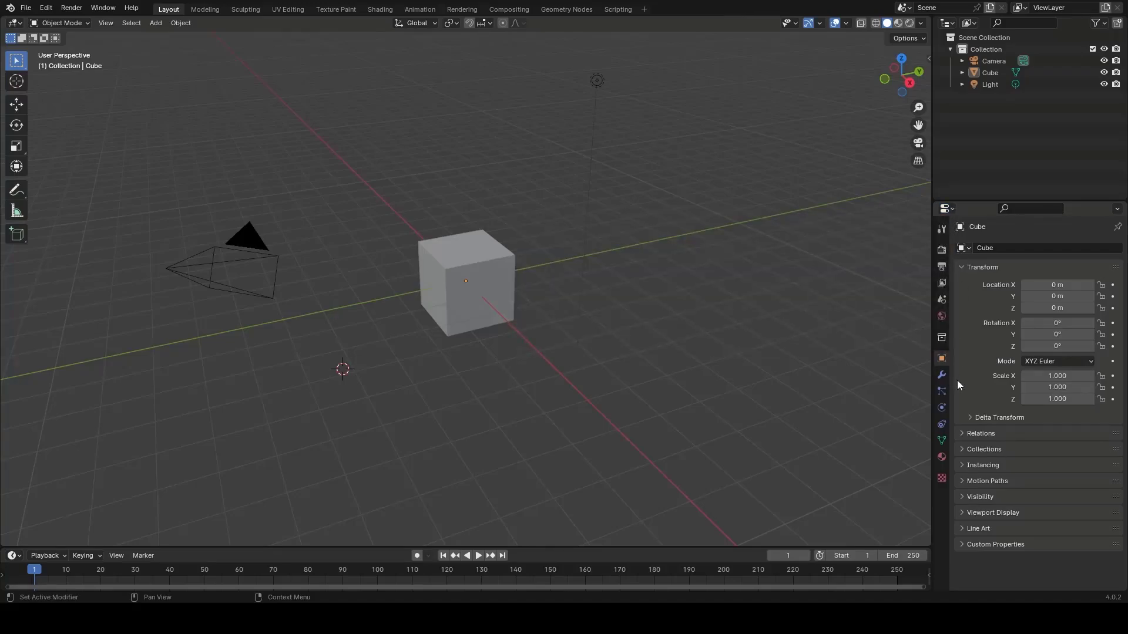
# Examine the object properties of the cube, light and camera, plus the cube's texture, the camera's lens and the world settings
pyautogui.click(478, 271)
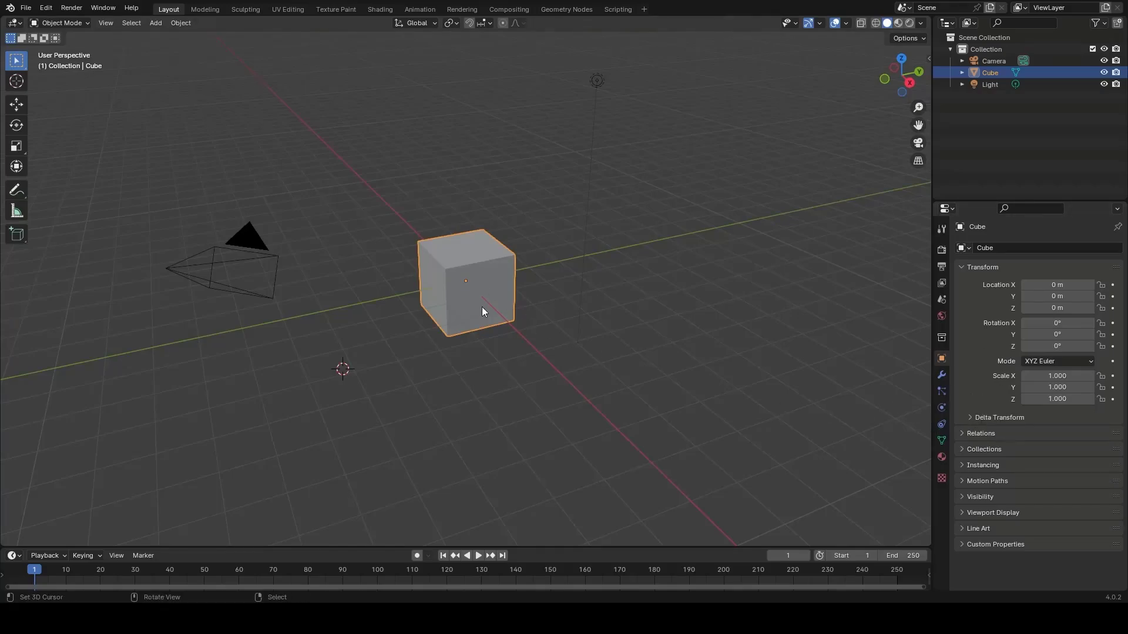
pyautogui.click(596, 81)
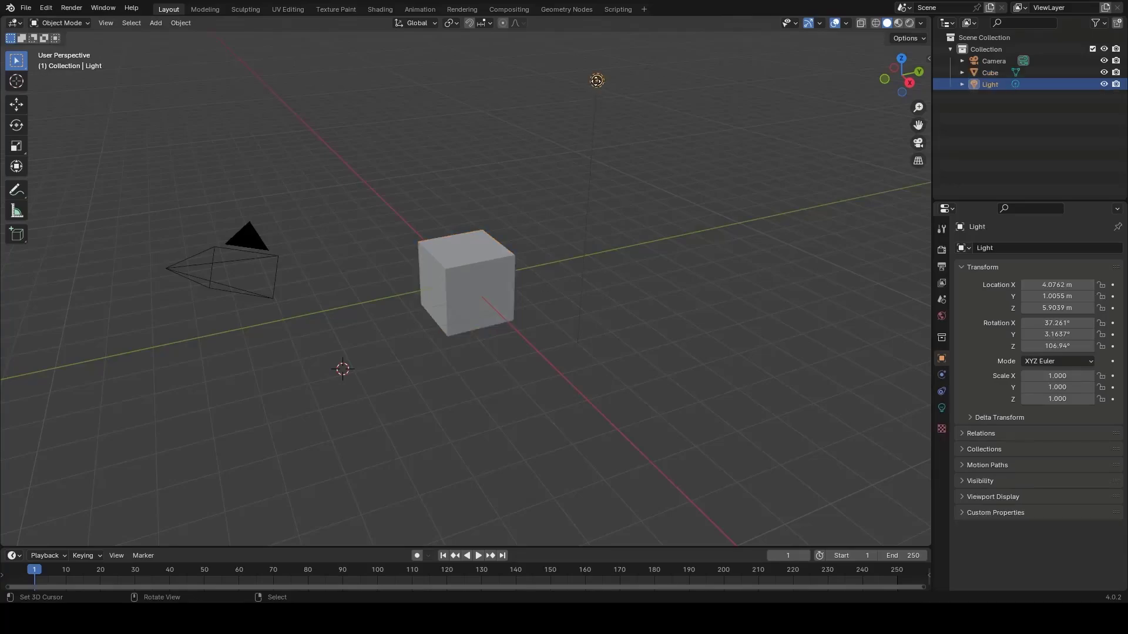
pyautogui.click(470, 271)
pyautogui.click(942, 480)
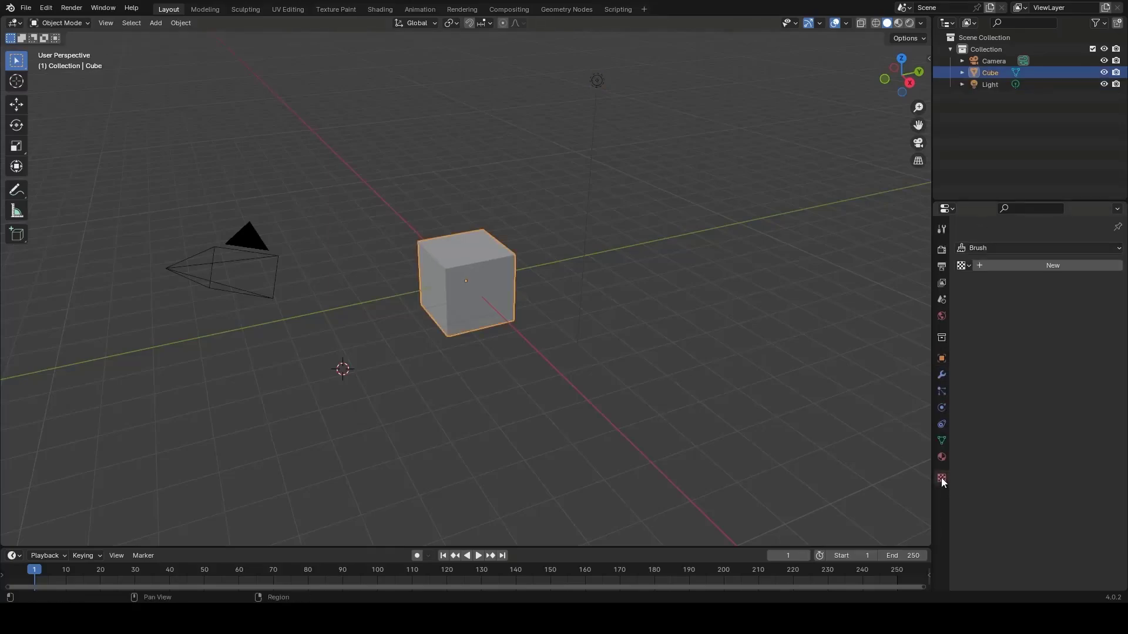
pyautogui.click(943, 360)
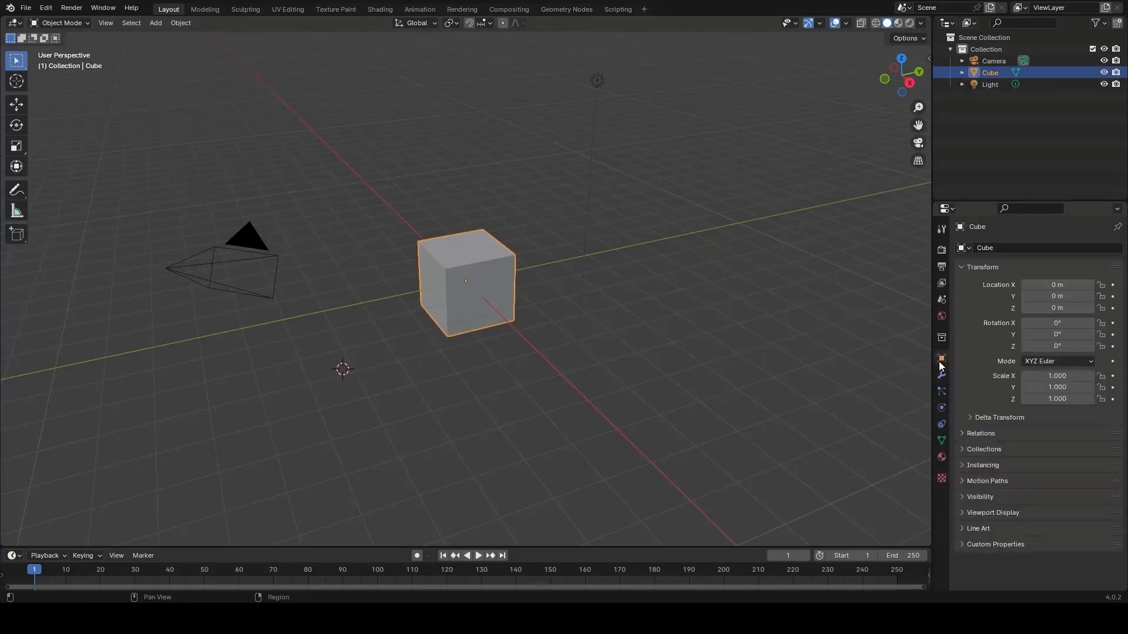
pyautogui.click(247, 238)
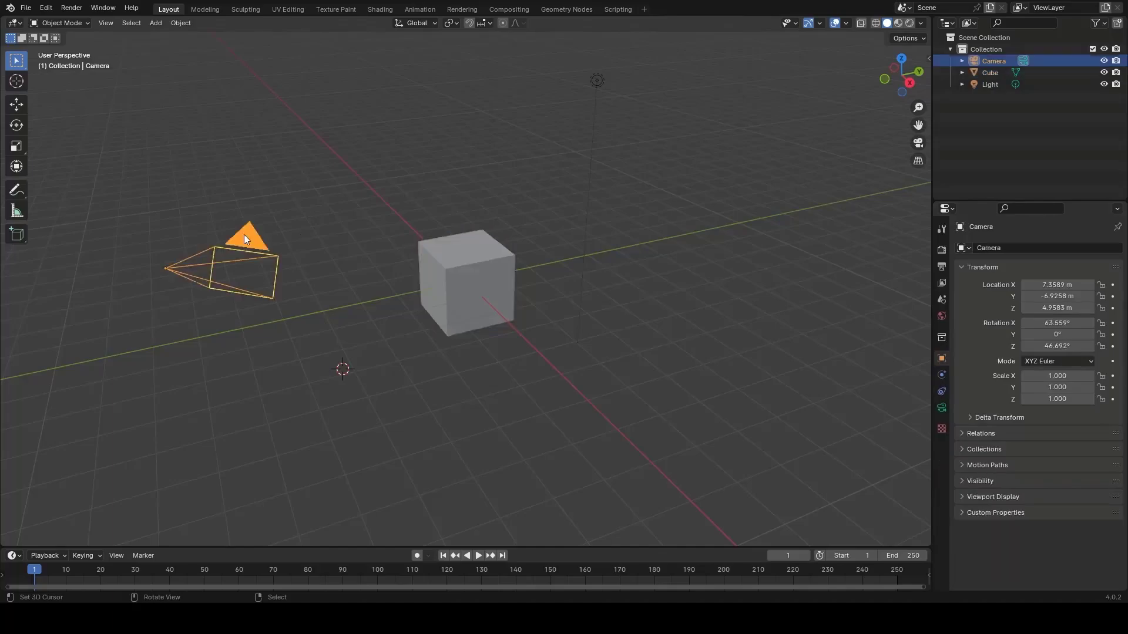
pyautogui.click(942, 407)
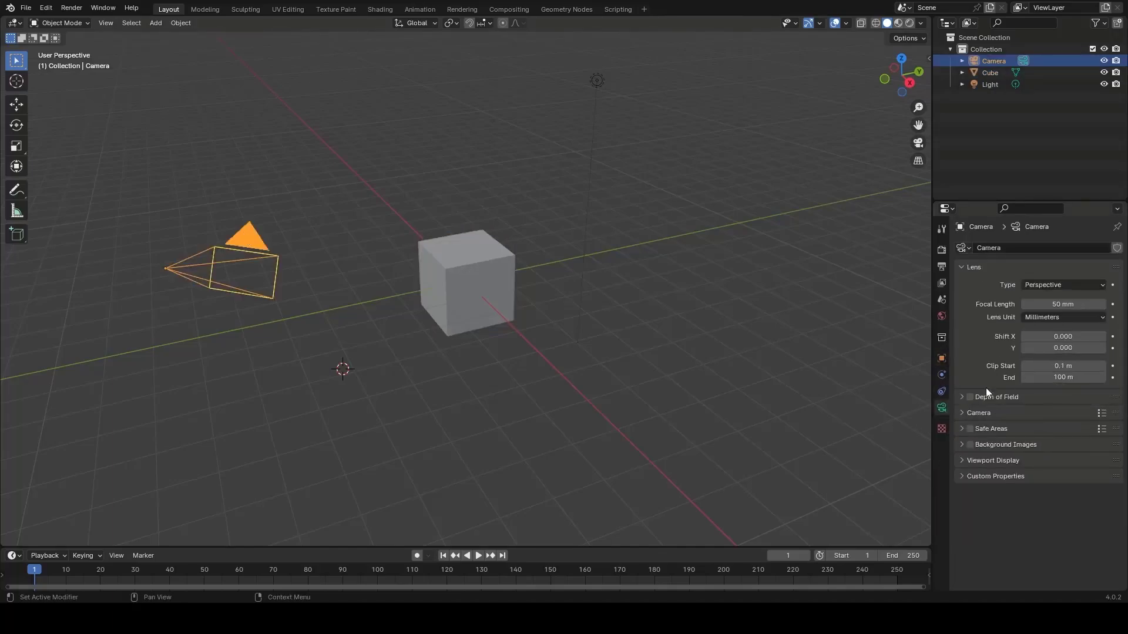
pyautogui.click(942, 316)
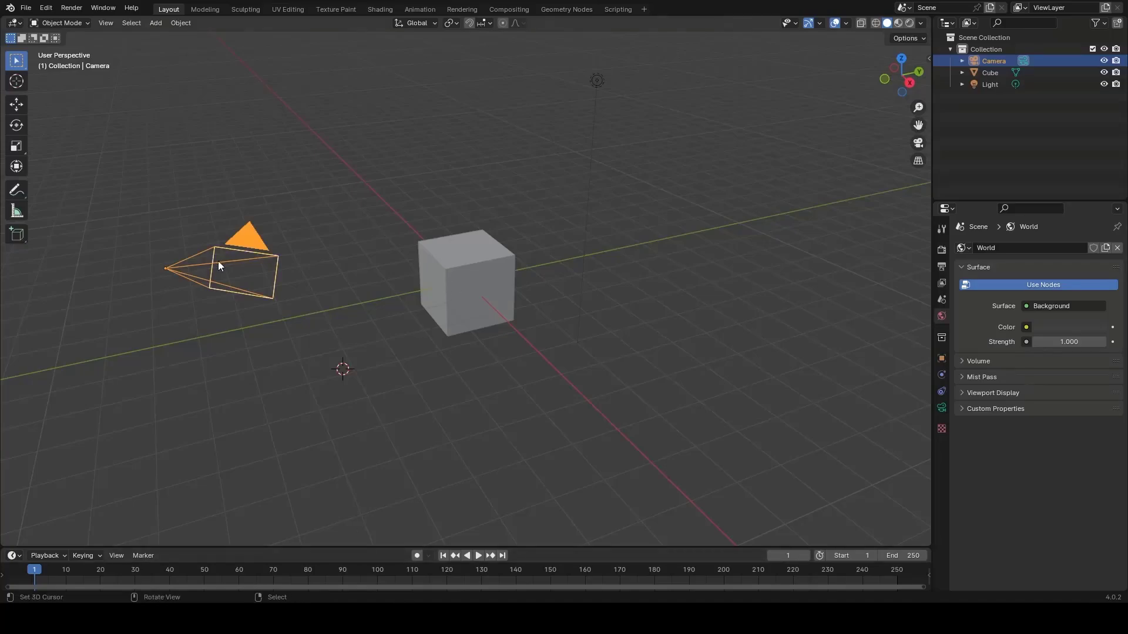
# Select the cube, shift it along the Y axis with the Move tool, and turn it with the Rotate tool
pyautogui.click(475, 264)
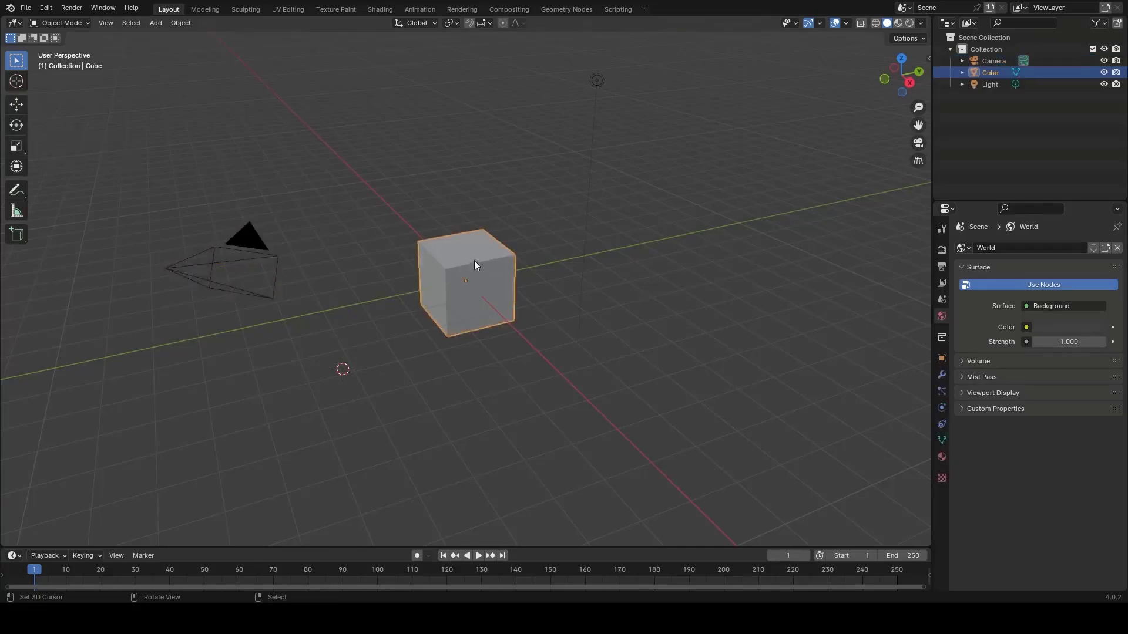
pyautogui.click(17, 105)
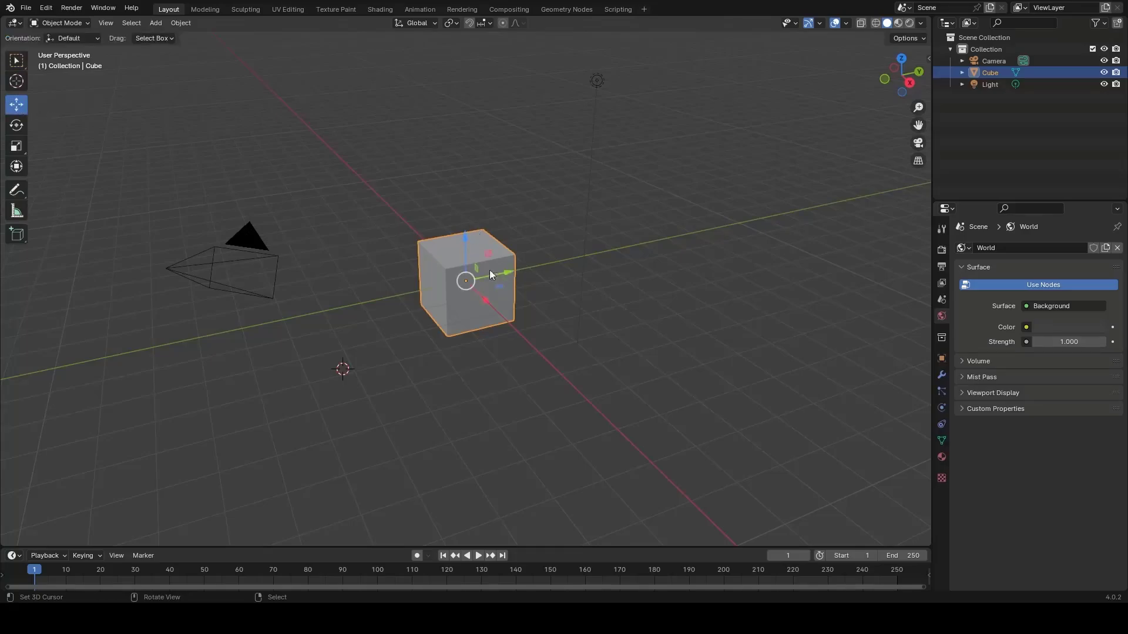
pyautogui.moveTo(509, 273)
pyautogui.mouseDown()
pyautogui.moveTo(432, 279)
pyautogui.moveTo(503, 275)
pyautogui.mouseUp()
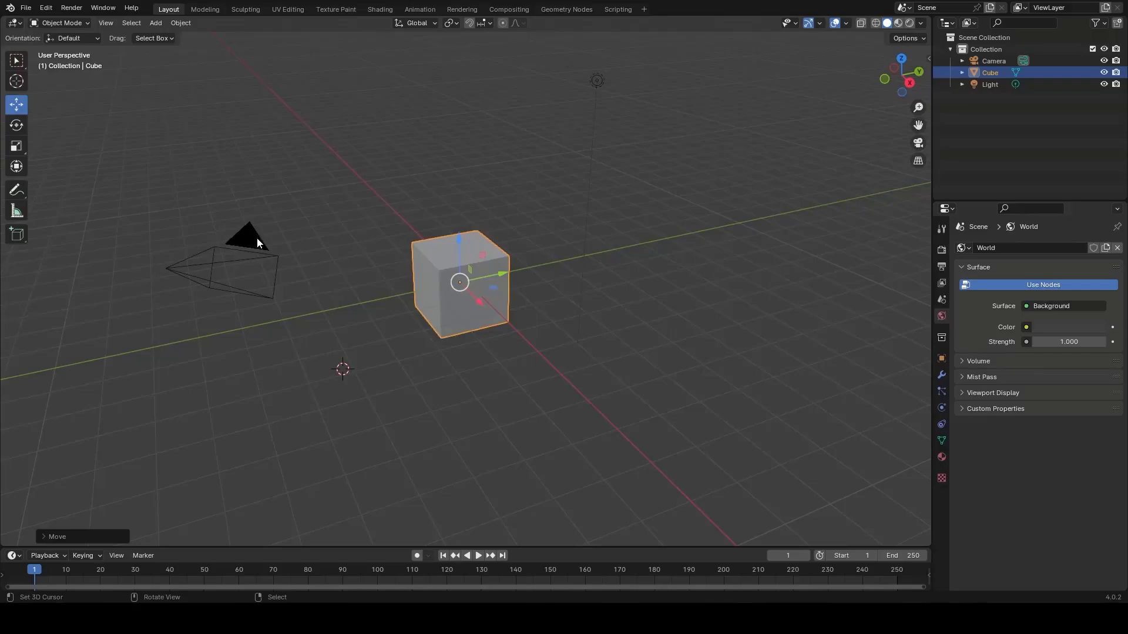
pyautogui.click(16, 125)
pyautogui.moveTo(482, 245); pyautogui.dragTo(506, 263)
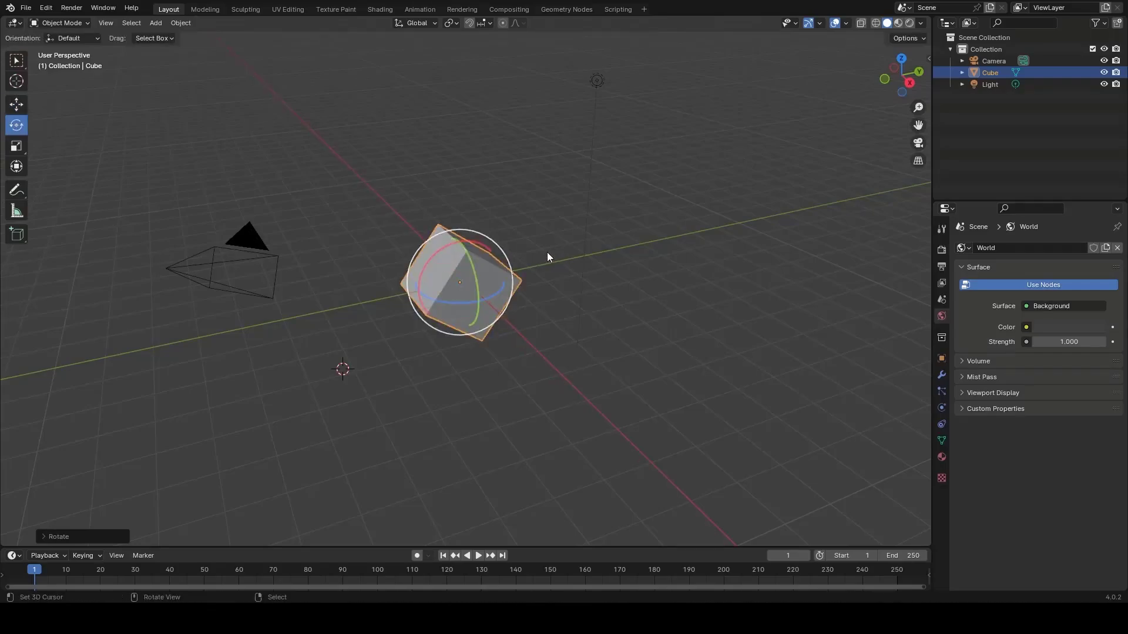
# Undo the cube's rotation and its moves
pyautogui.hotkey('ctrl', 'z')
pyautogui.hotkey('ctrl', 'z')
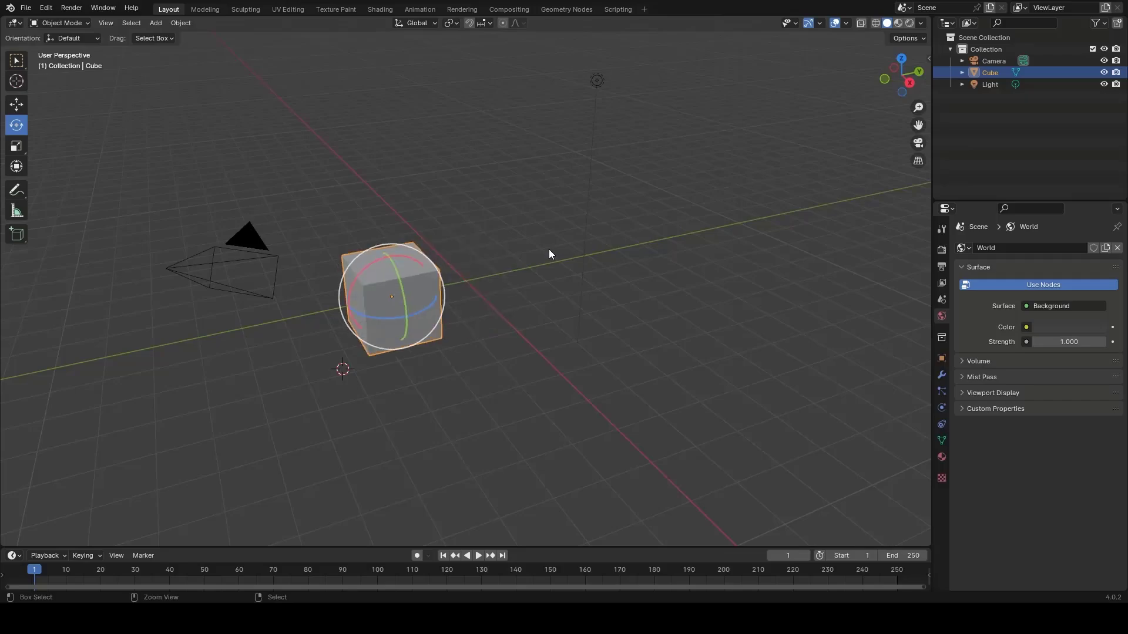
pyautogui.hotkey('ctrl', 'z')
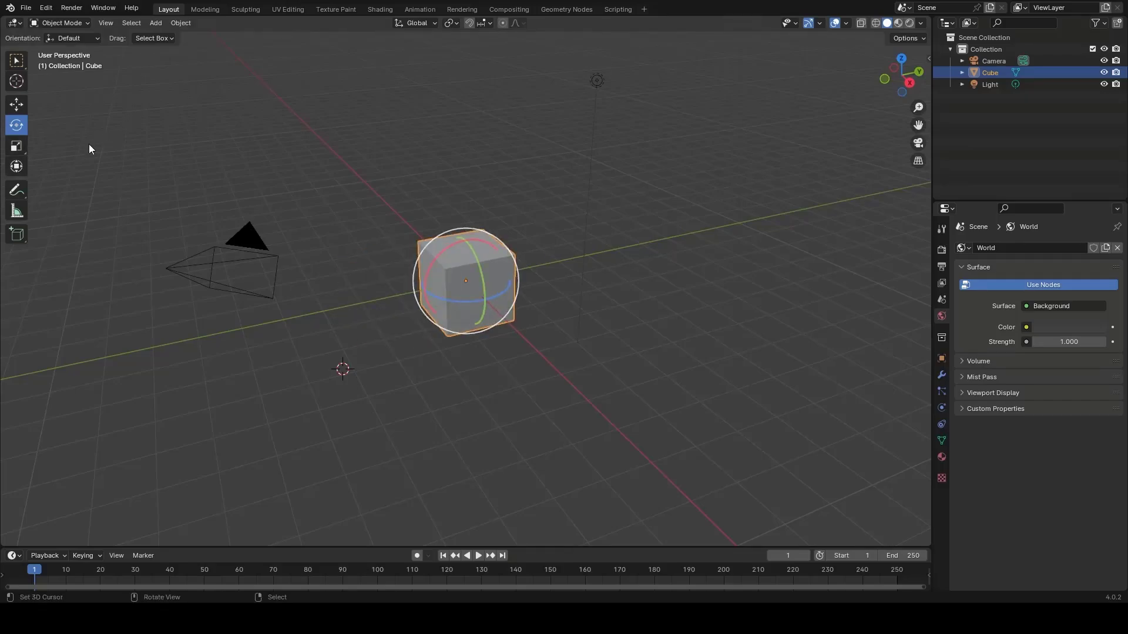
# Hide and restore the viewport toolbar, and show the viewport sidebar with the cube's transform values
pyautogui.press('t')
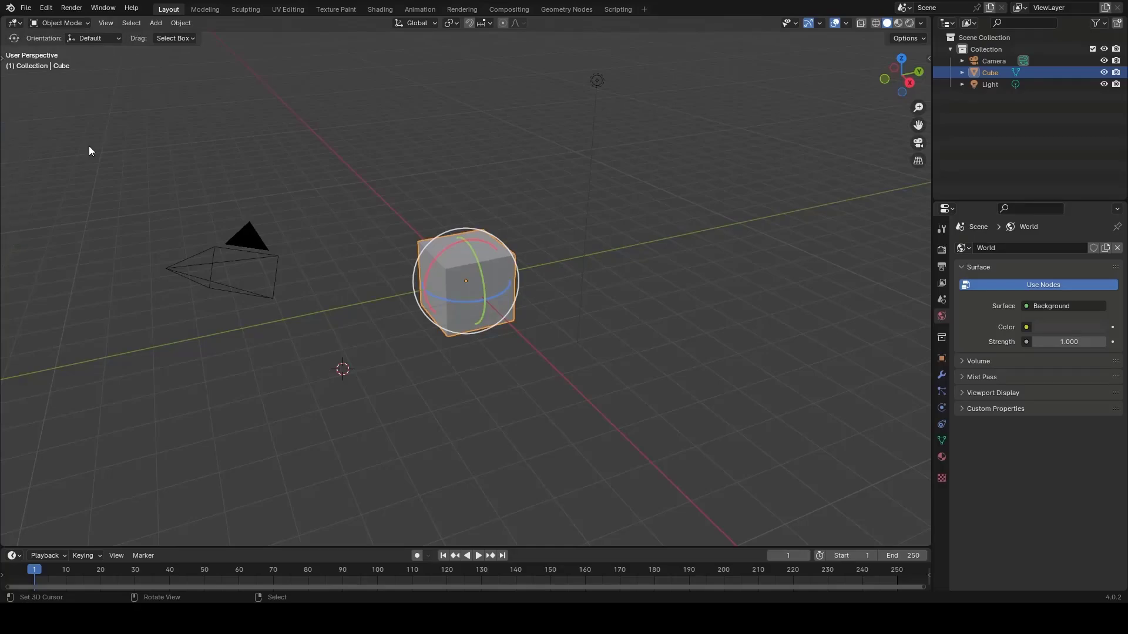
pyautogui.press('t')
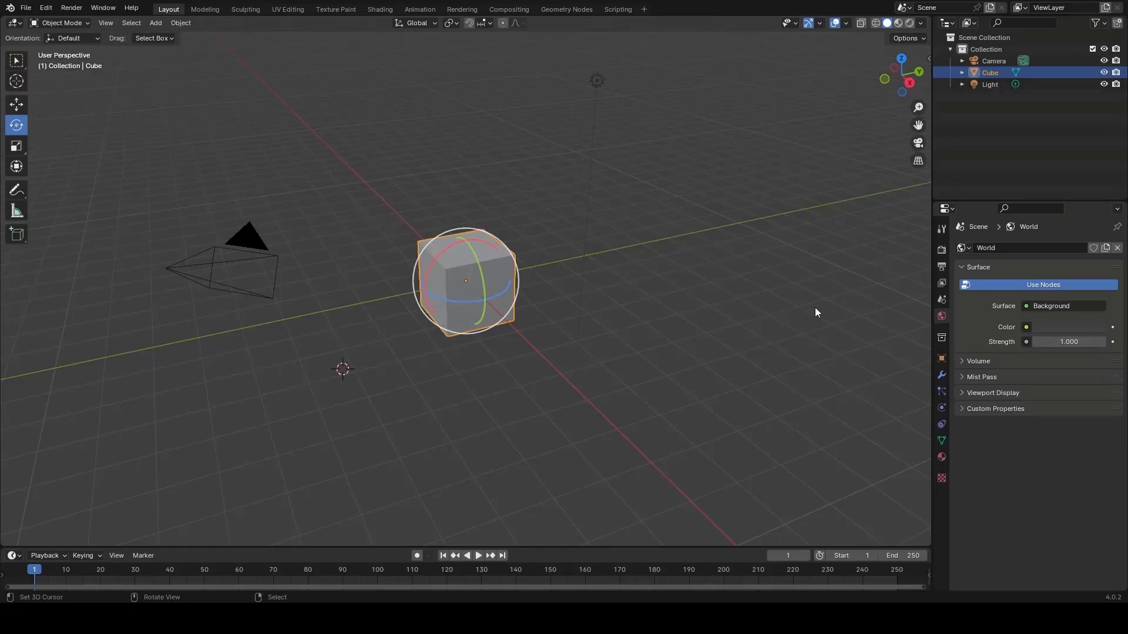
pyautogui.press('n')
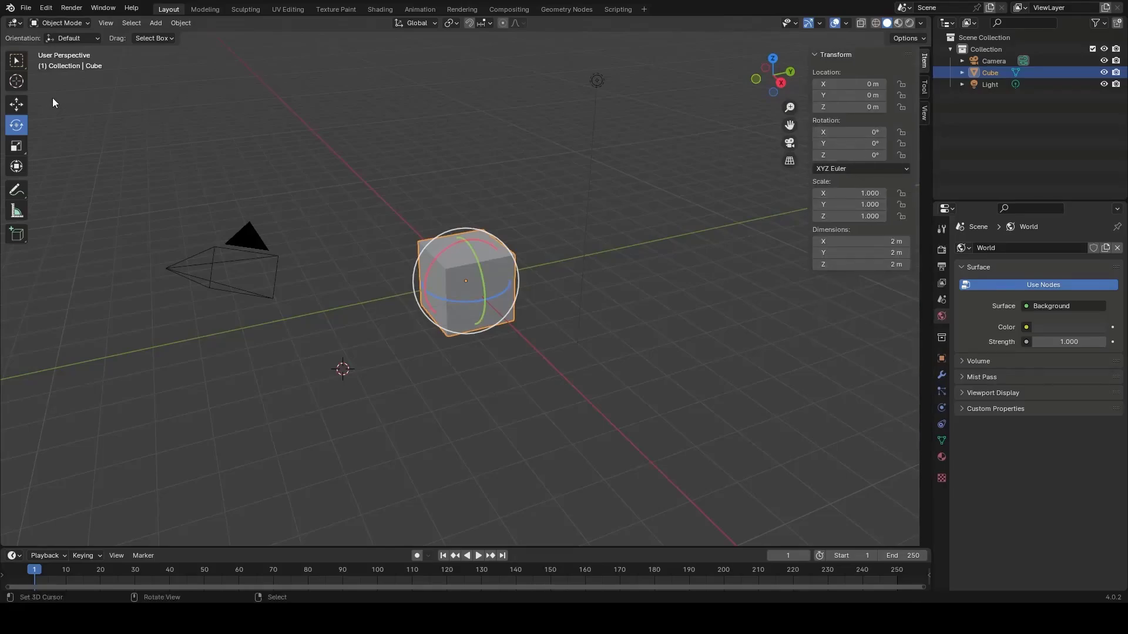
# Activate the Move tool and look through the sidebar's active tool options and its view and 3D cursor settings
pyautogui.click(16, 105)
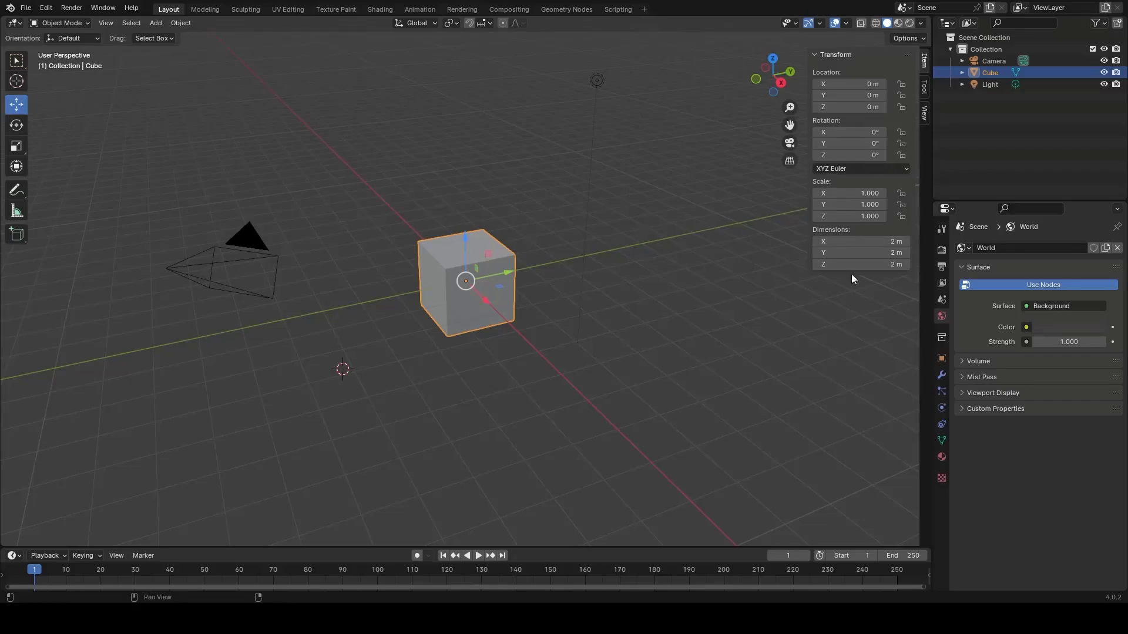
pyautogui.click(924, 88)
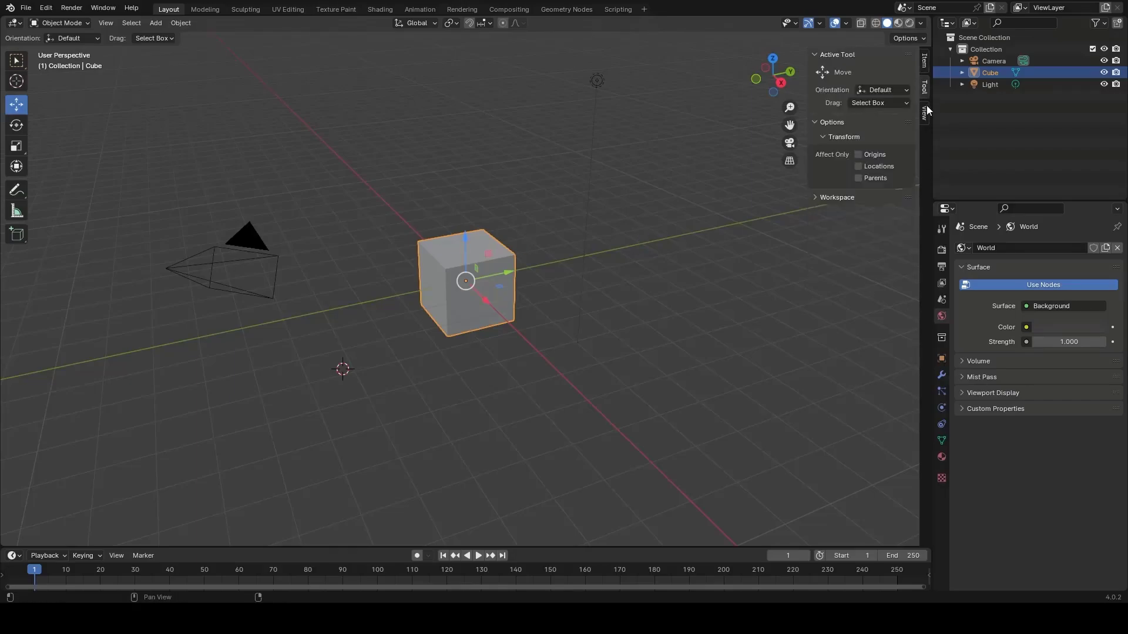
pyautogui.click(926, 111)
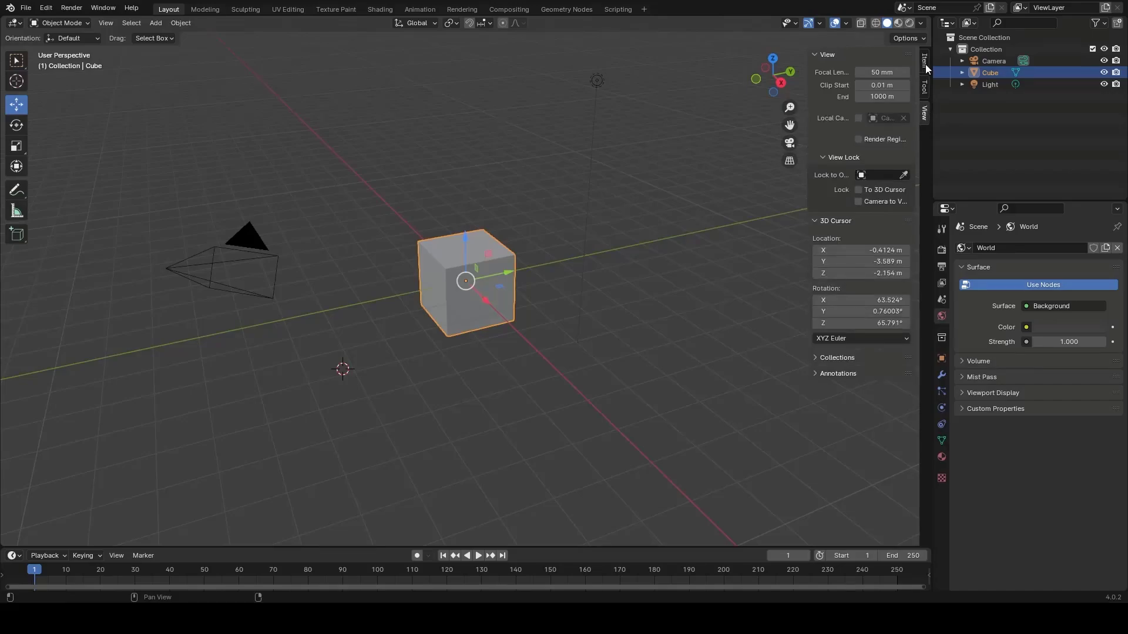
# Review the sidebar's Item, Tool and View pages once more, ending on the view and 3D cursor settings
pyautogui.click(926, 64)
pyautogui.click(924, 88)
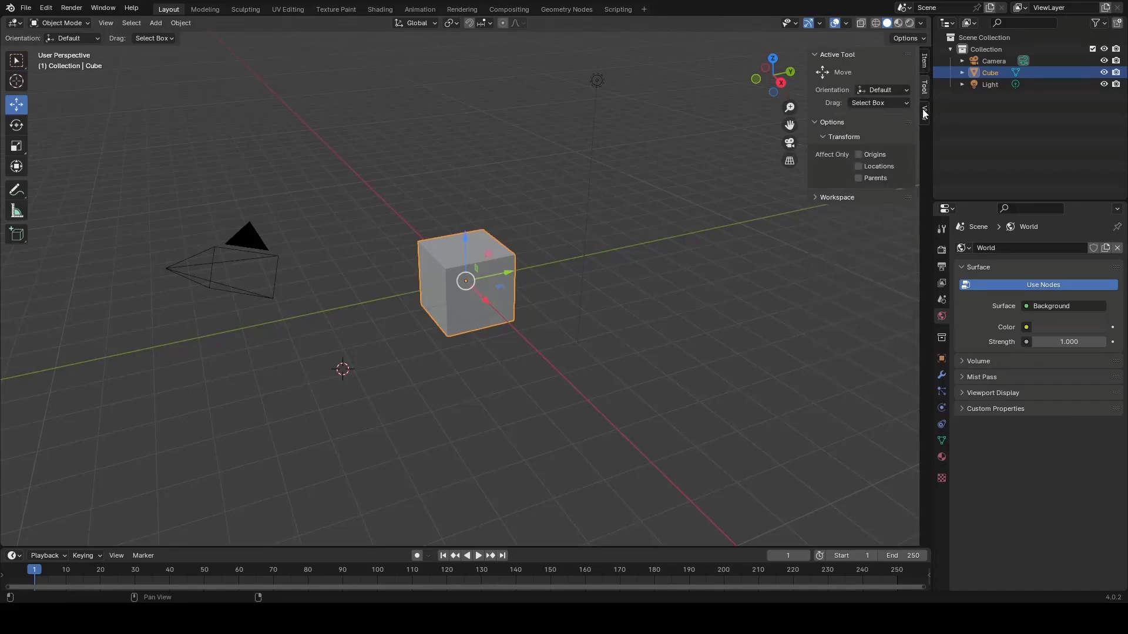
pyautogui.click(924, 112)
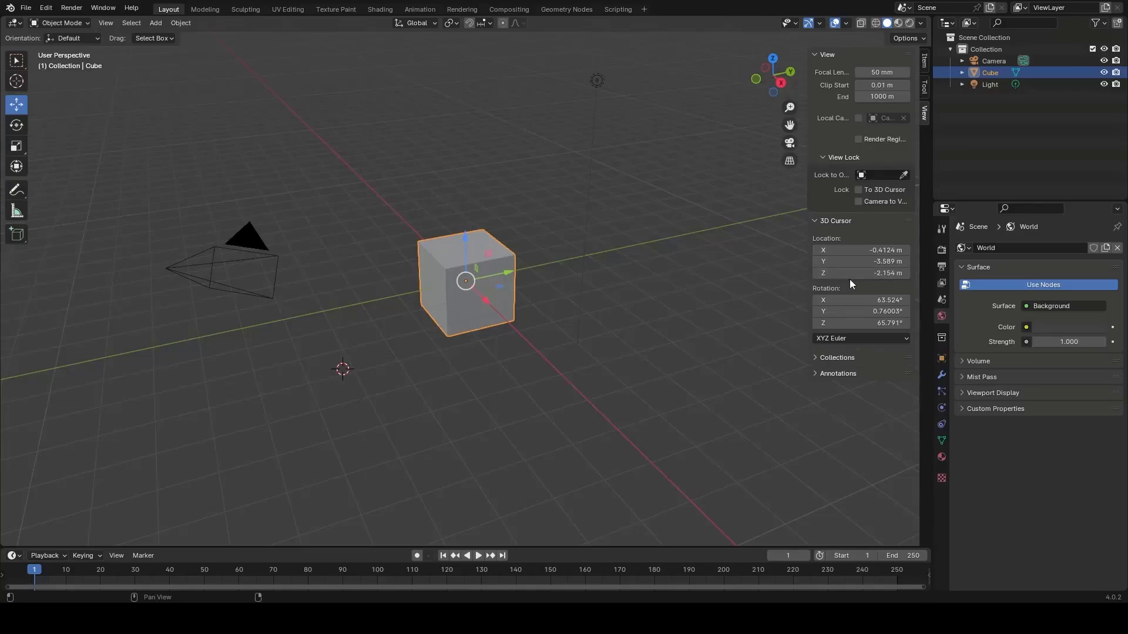
# Select the light, the cube and the camera one after another in the 3D viewport
pyautogui.click(597, 81)
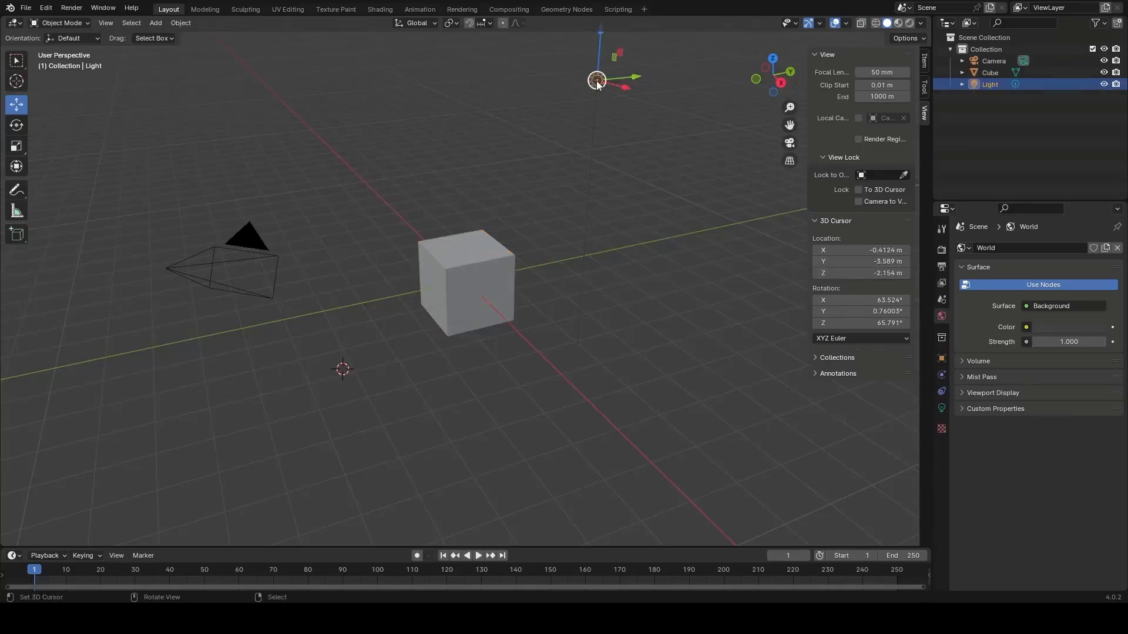
pyautogui.click(429, 273)
pyautogui.click(246, 260)
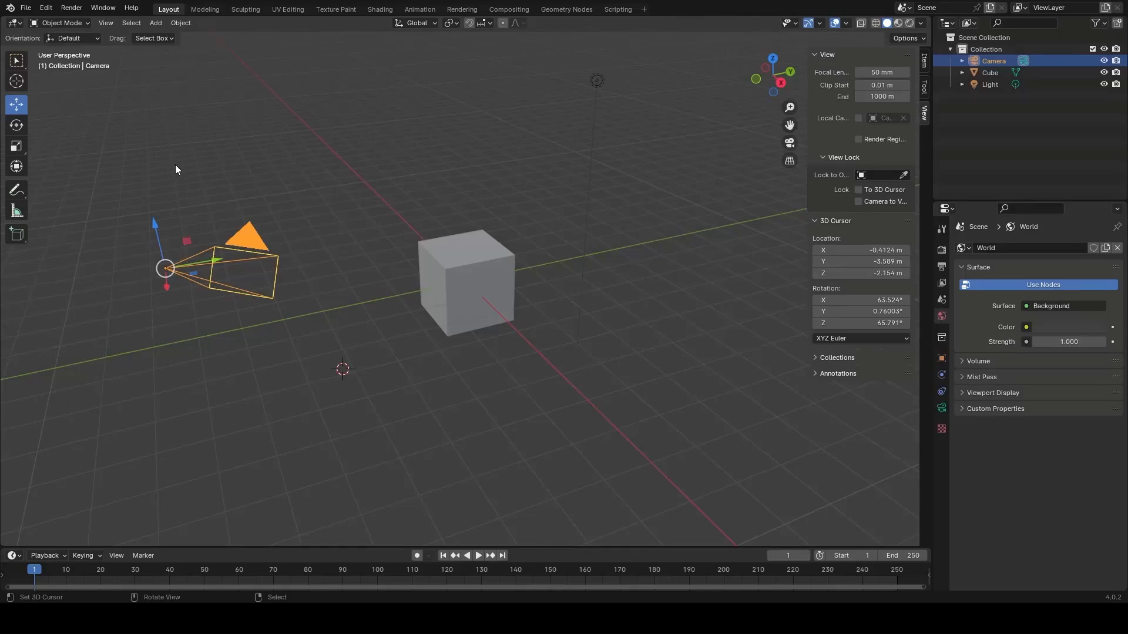
# Examine the editor types offered for the 3D viewport, timeline, Properties and Outliner areas, and the Outliner's display modes
pyautogui.click(15, 24)
pyautogui.click(13, 556)
pyautogui.click(946, 210)
pyautogui.click(947, 23)
pyautogui.click(967, 23)
pyautogui.click(967, 22)
pyautogui.click(948, 24)
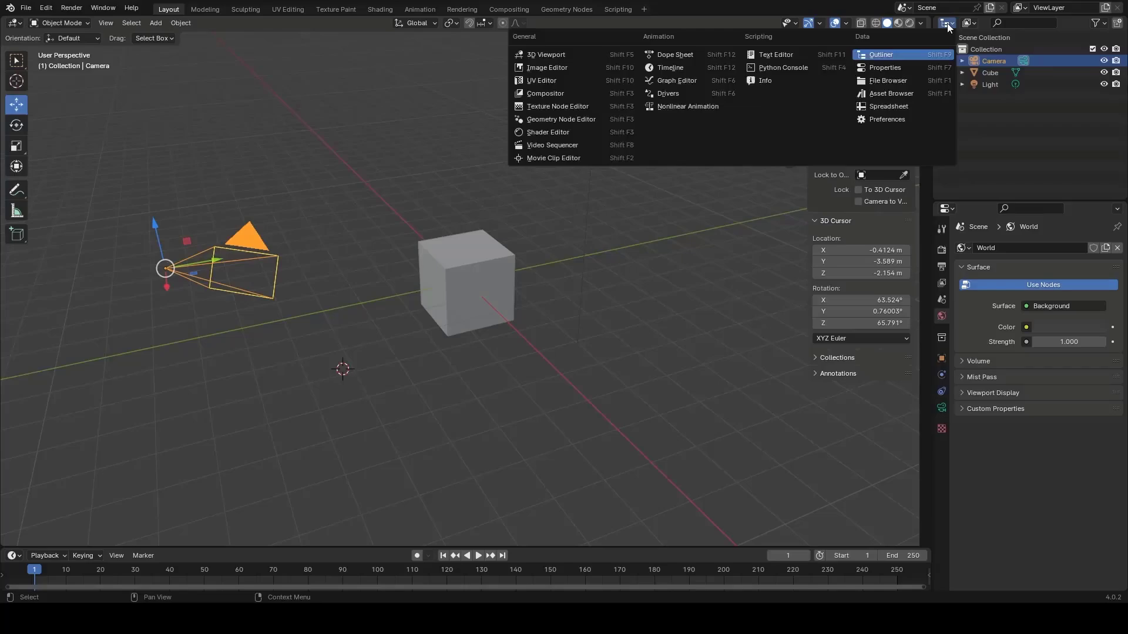
pyautogui.click(948, 26)
pyautogui.click(948, 25)
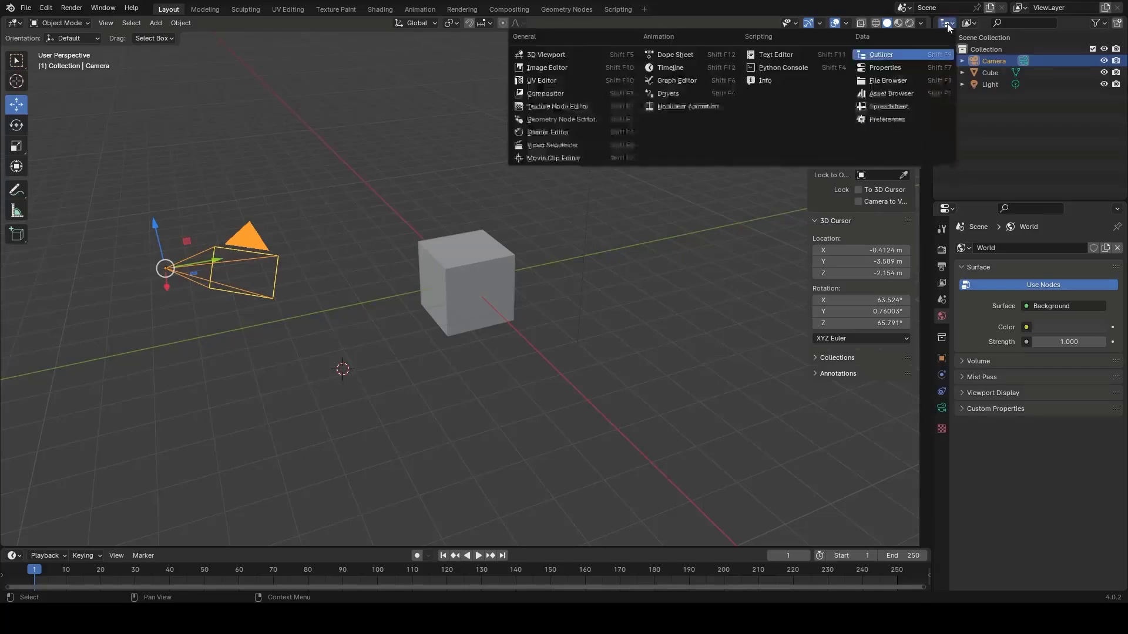
pyautogui.click(948, 209)
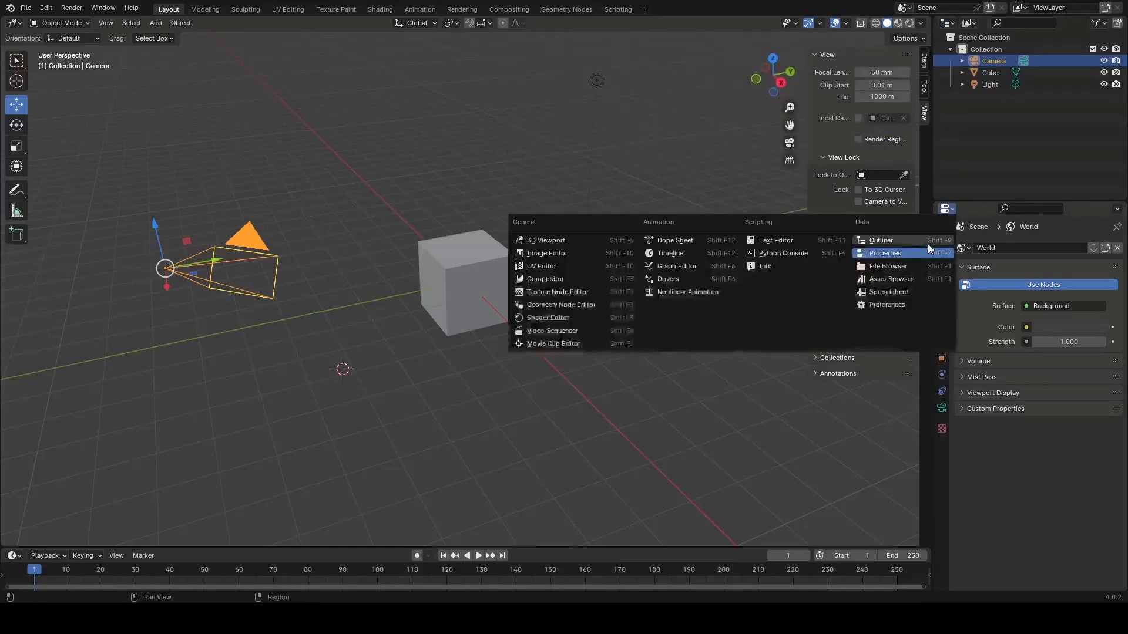
# Choose 3D Viewport as the main area's editor type and deselect the camera
pyautogui.click(15, 25)
pyautogui.click(49, 54)
pyautogui.rightClick(401, 257)
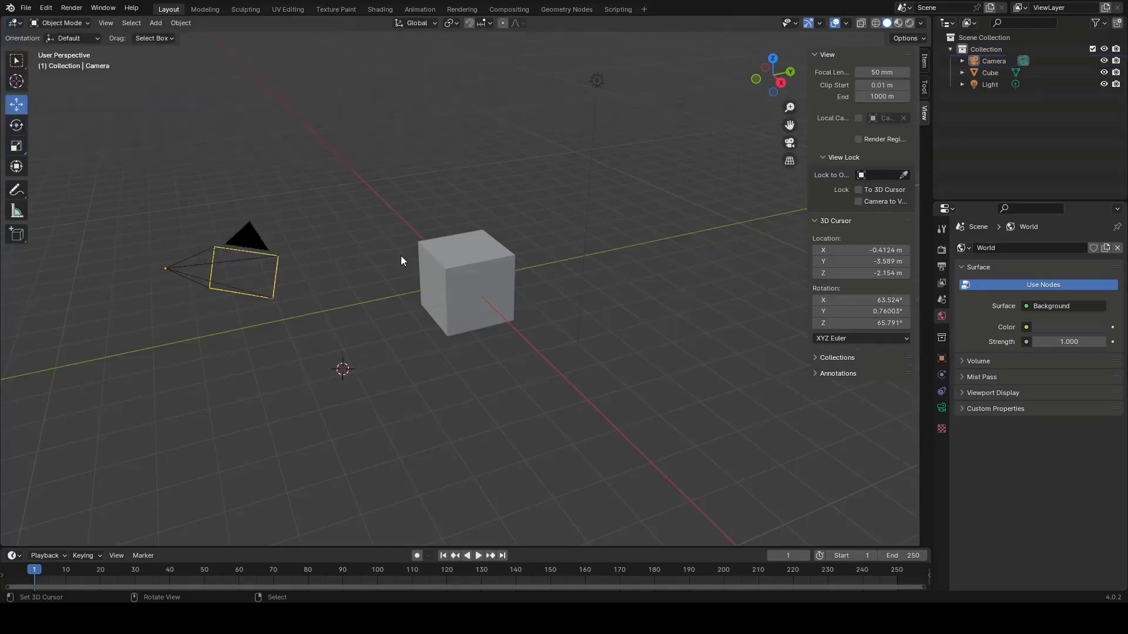
# Open the list of editor types for the timeline area
pyautogui.click(13, 555)
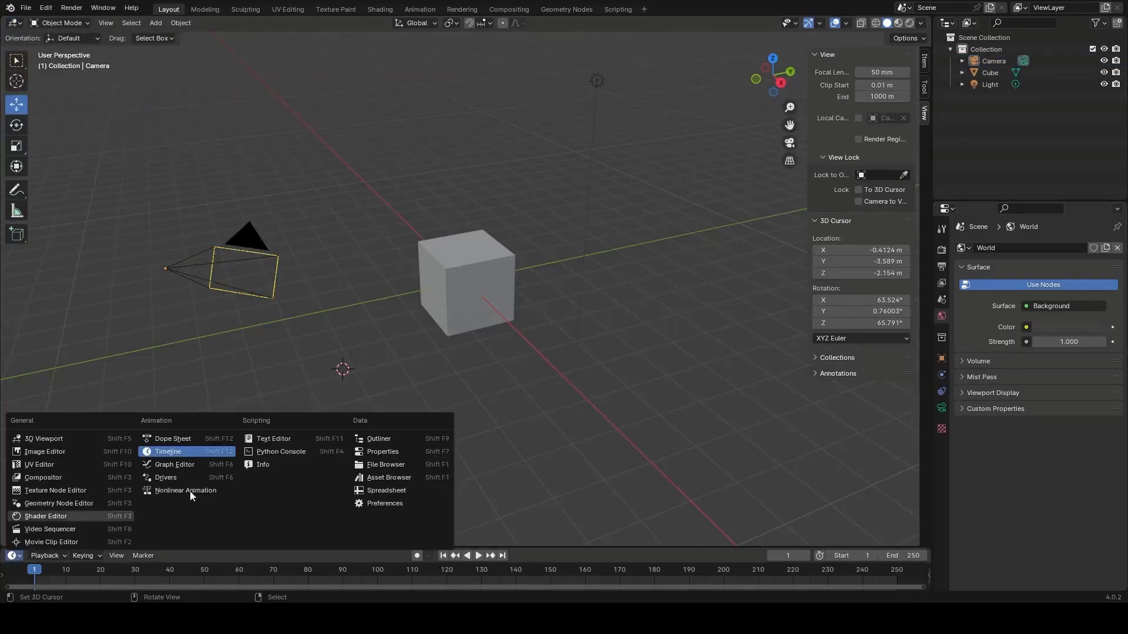